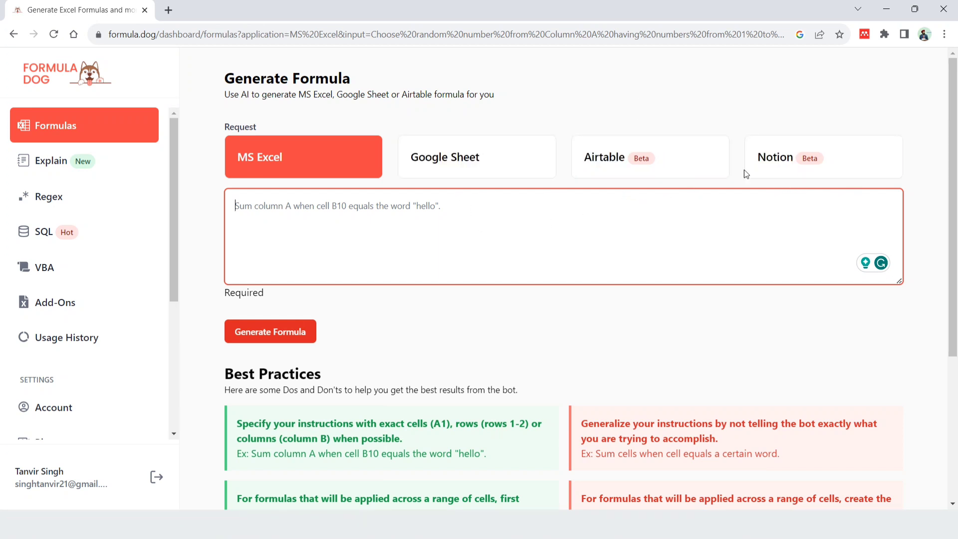
Generate an MS Excel formula from the request "Choose a random number from column A having numbers from 1 to 1000."
{"action": "left_click", "coordinate": [291, 201]}
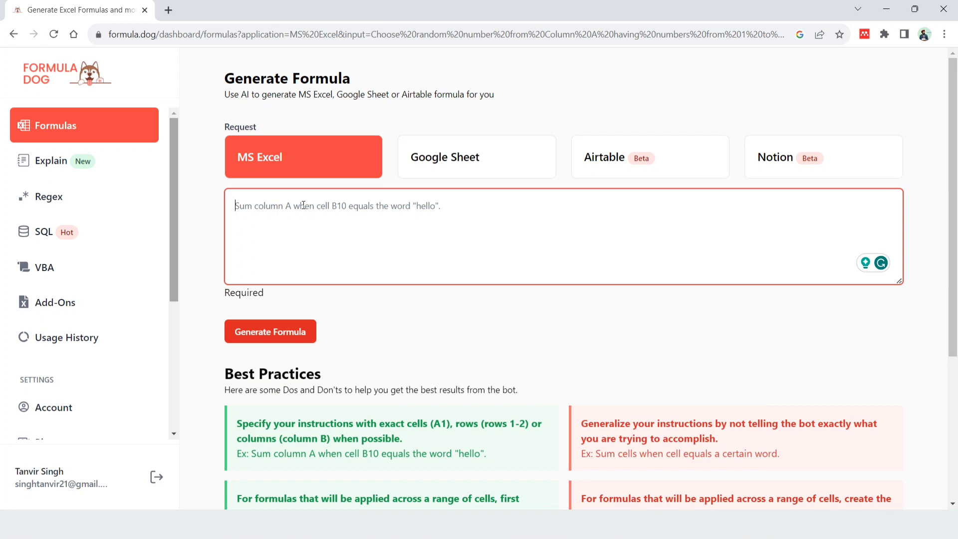
{"action": "type", "text": "Choose "}
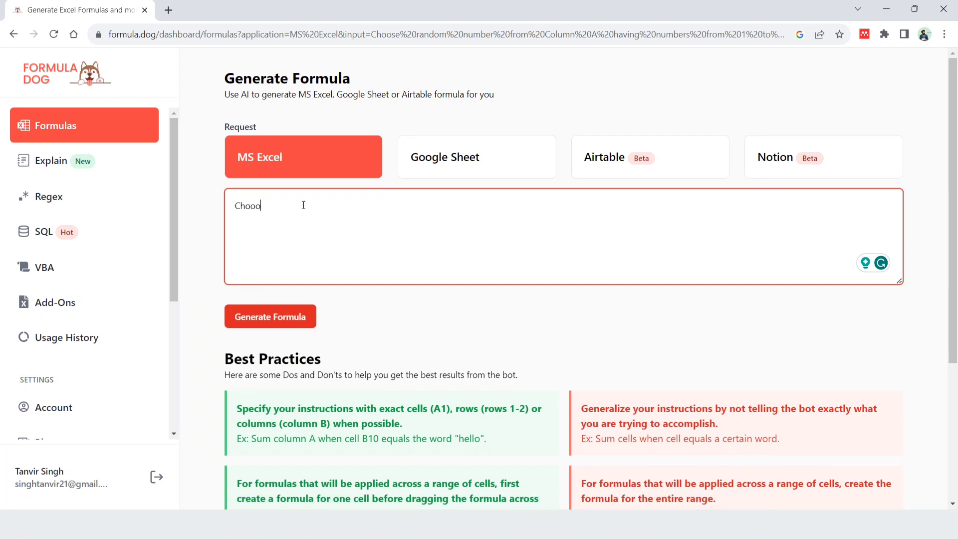
{"action": "type", "text": "a random number from colum"}
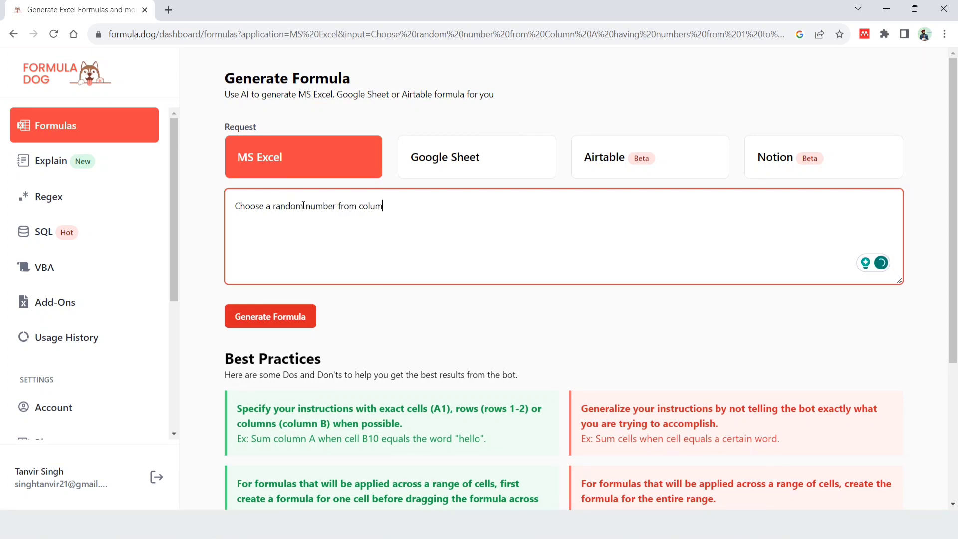
{"action": "type", "text": "n A having numbers from 1 to"}
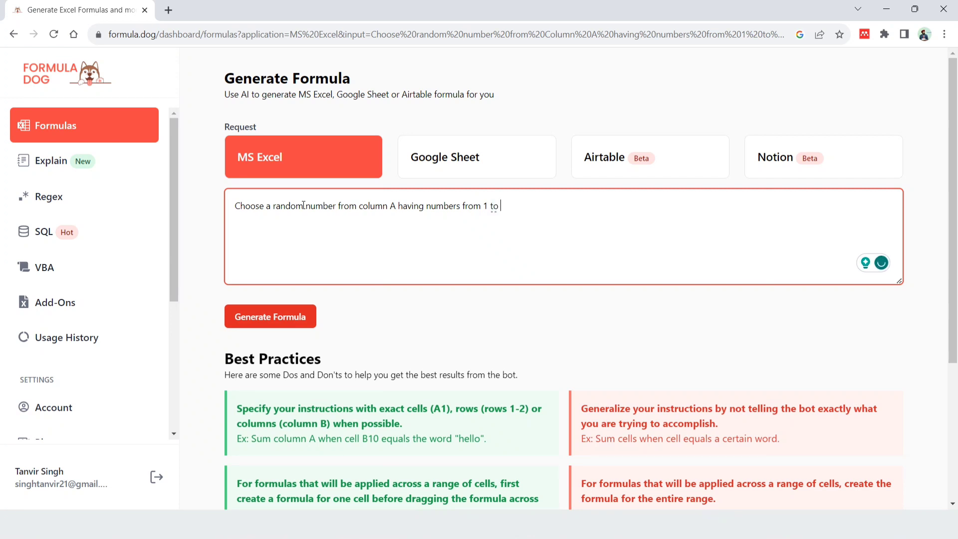
{"action": "type", "text": " 1000."}
{"action": "left_click", "coordinate": [293, 316]}
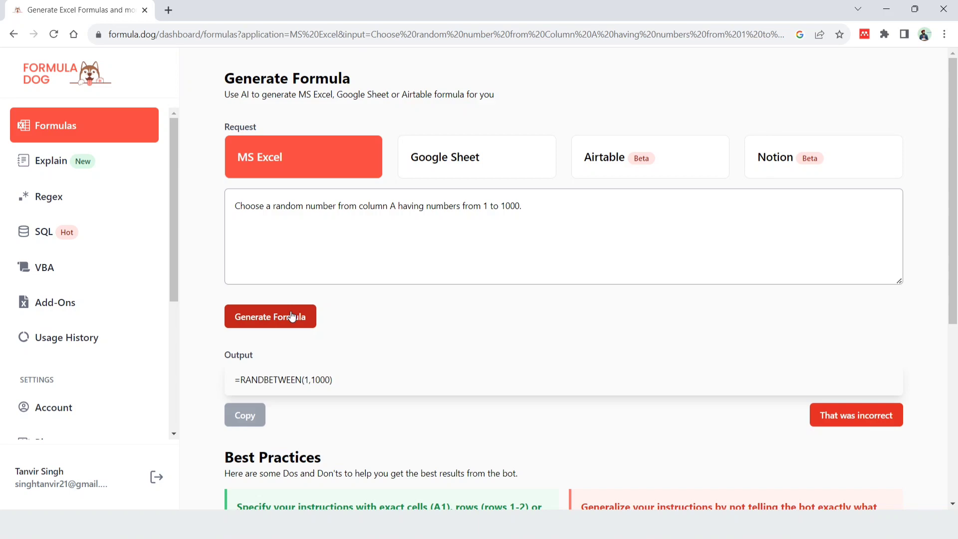
Switch to Excel by launching it, dismiss the default-apps notice and create a blank workbook
{"action": "key", "text": "super"}
{"action": "type", "text": "excel"}
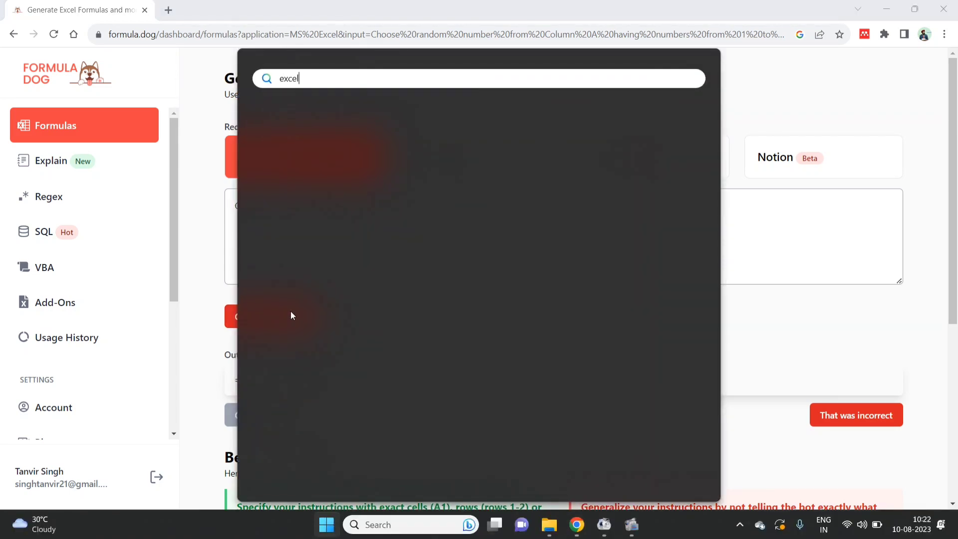
{"action": "key", "text": "Return"}
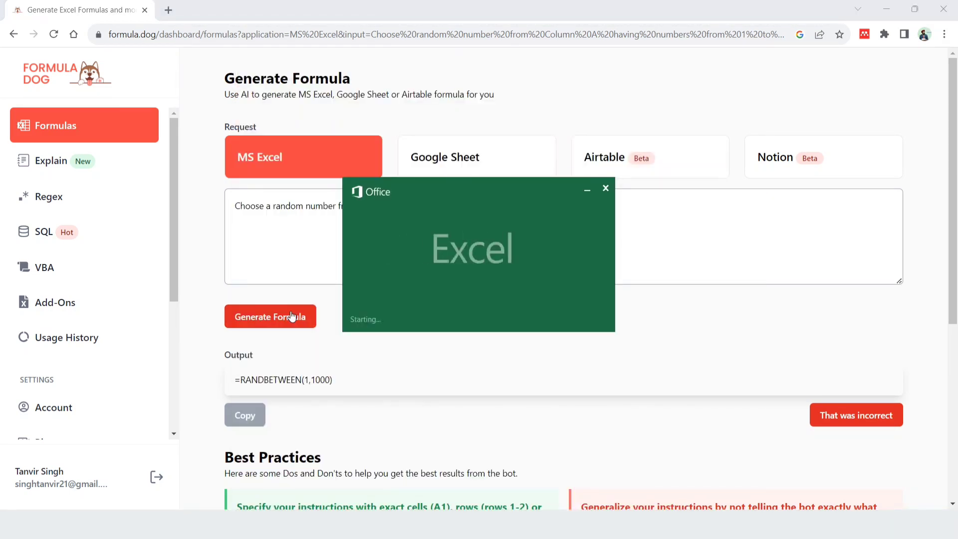
{"action": "key", "text": "Return"}
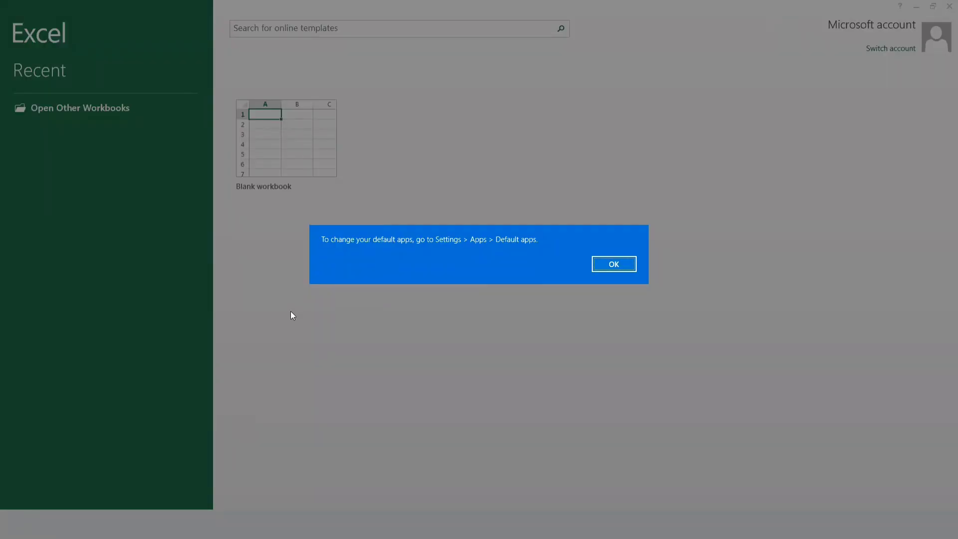
{"action": "key", "text": "Return"}
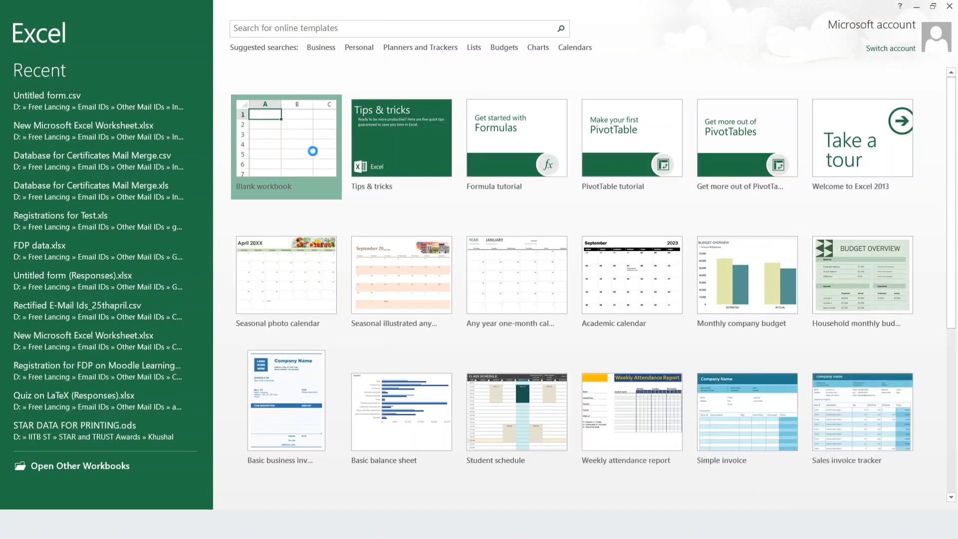
{"action": "left_click", "coordinate": [313, 150]}
{"action": "key", "text": "Return"}
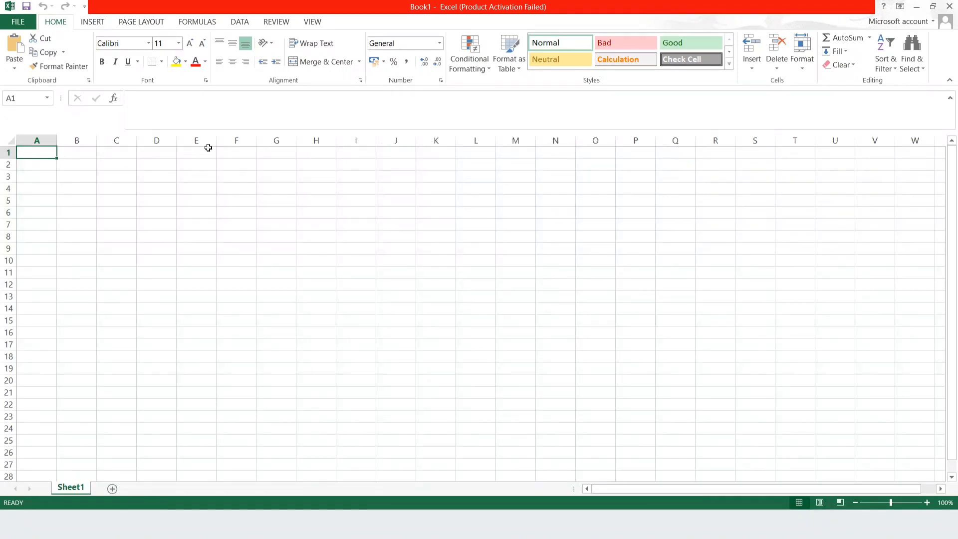
Enter the numbers 1, 2 and 3 in cells A1 to A3
{"action": "type", "text": "1"}
{"action": "key", "text": "Return"}
{"action": "type", "text": "2"}
{"action": "key", "text": "Return"}
{"action": "type", "text": "3"}
{"action": "key", "text": "Return"}
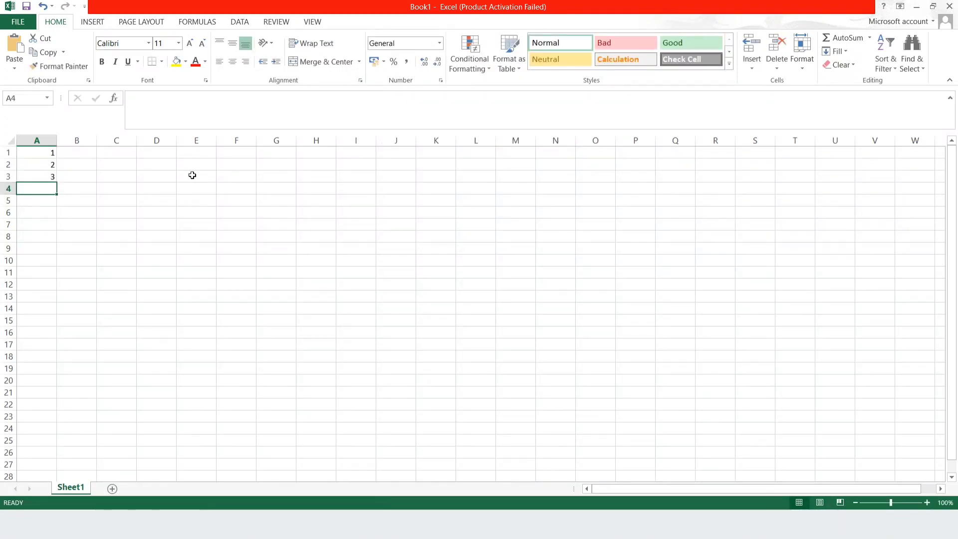
Extend column A from cell A3 down to row 1000 as a fill series of consecutive numbers
{"action": "left_click", "coordinate": [50, 177]}
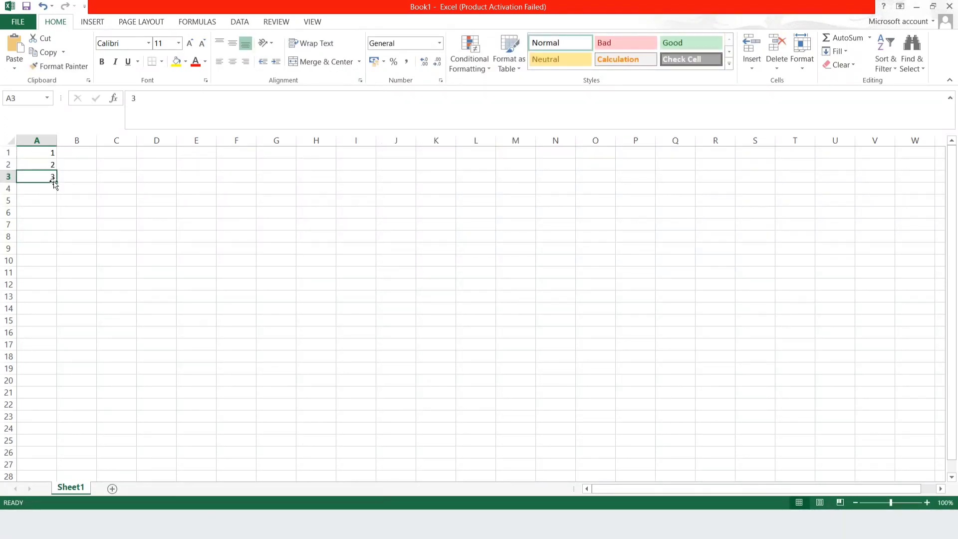
{"action": "left_click_drag", "start_coordinate": [55, 184], "coordinate": [36, 335]}
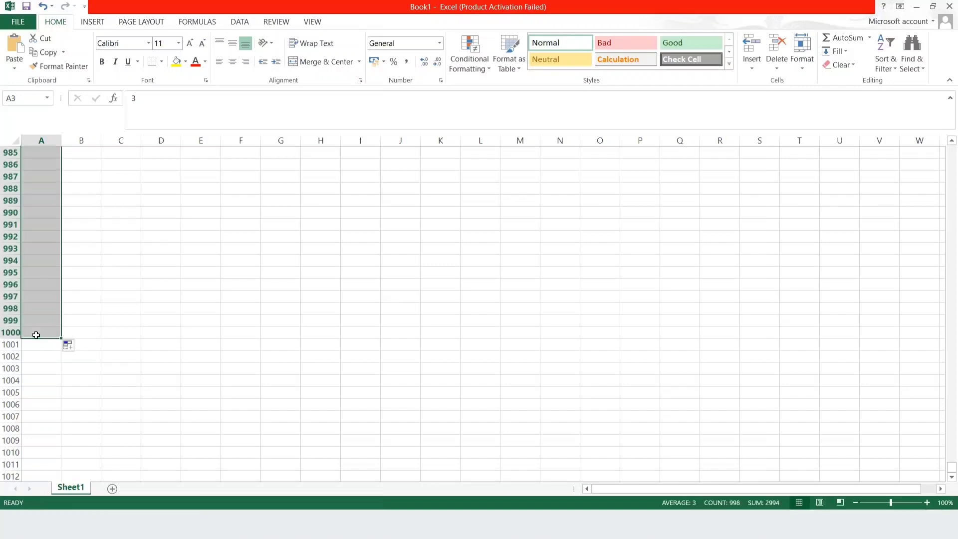
{"action": "left_click", "coordinate": [73, 347]}
{"action": "left_click", "coordinate": [95, 377]}
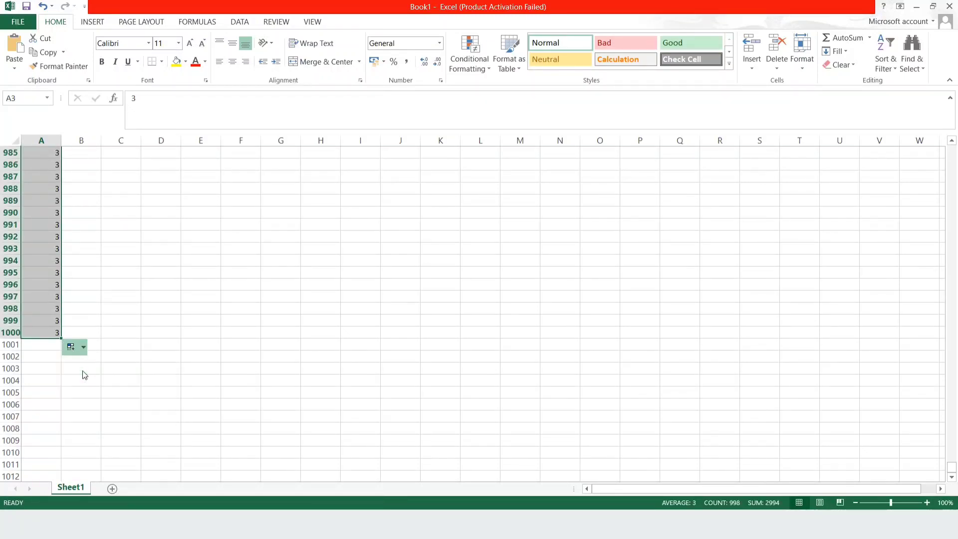
{"action": "left_click", "coordinate": [101, 260]}
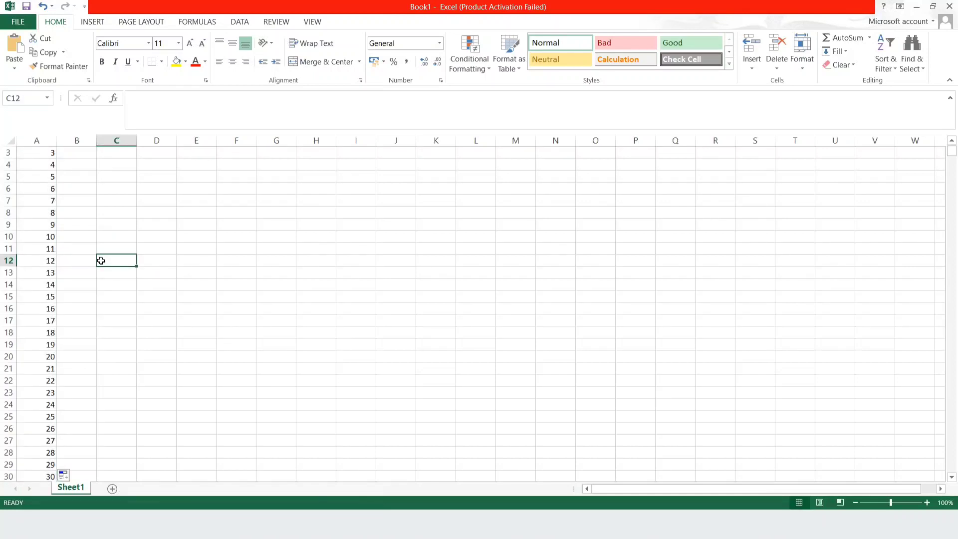
{"action": "scroll", "coordinate": [205, 228], "scroll_direction": "up", "scroll_amount": 1}
{"action": "left_click", "coordinate": [263, 263]}
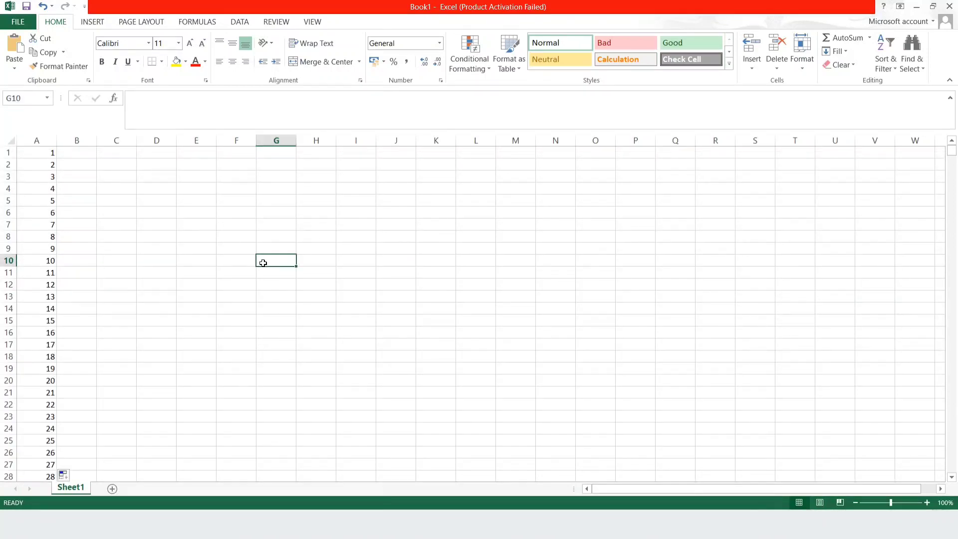
Switch to the Formula Dog page in the browser and copy the generated RANDBETWEEN formula
{"action": "key", "text": "alt+Tab"}
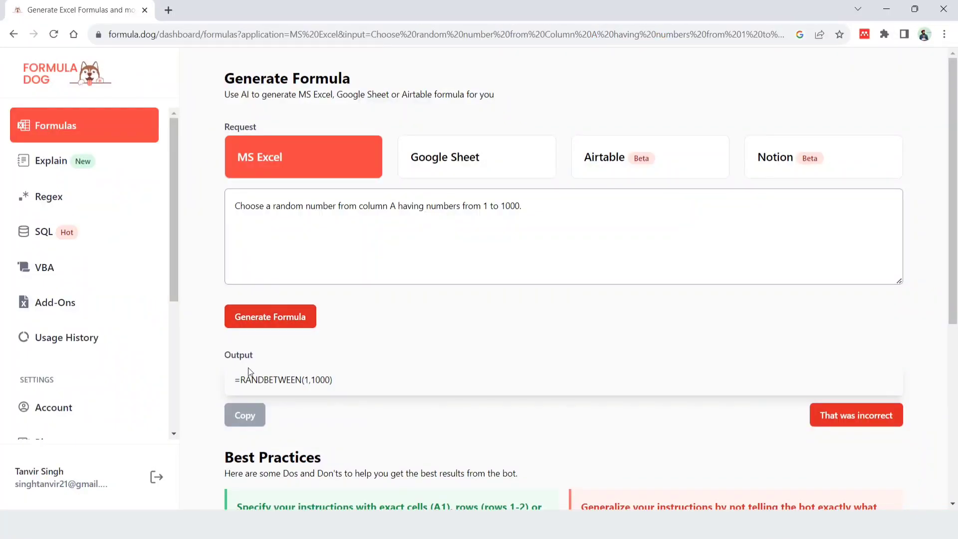
{"action": "left_click_drag", "start_coordinate": [235, 380], "coordinate": [343, 380]}
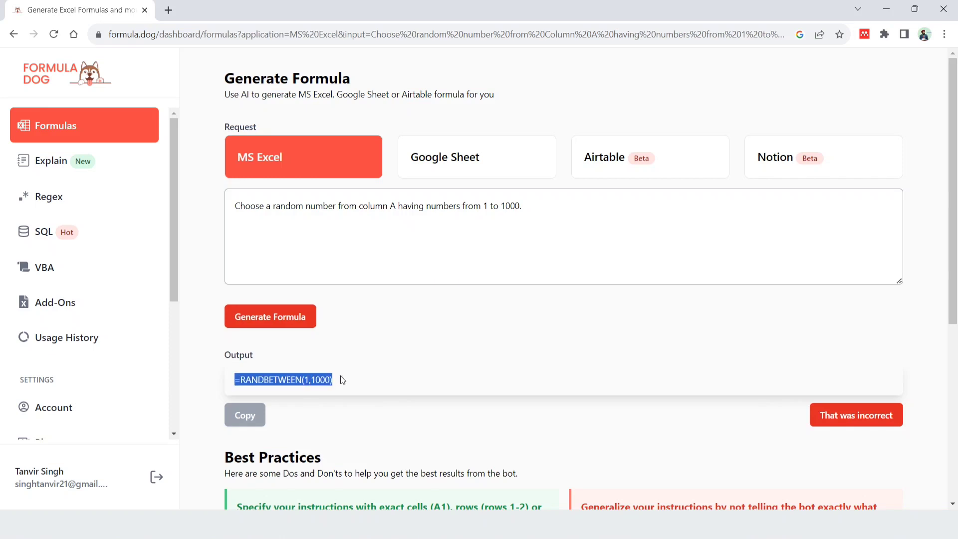
{"action": "left_click", "coordinate": [249, 416]}
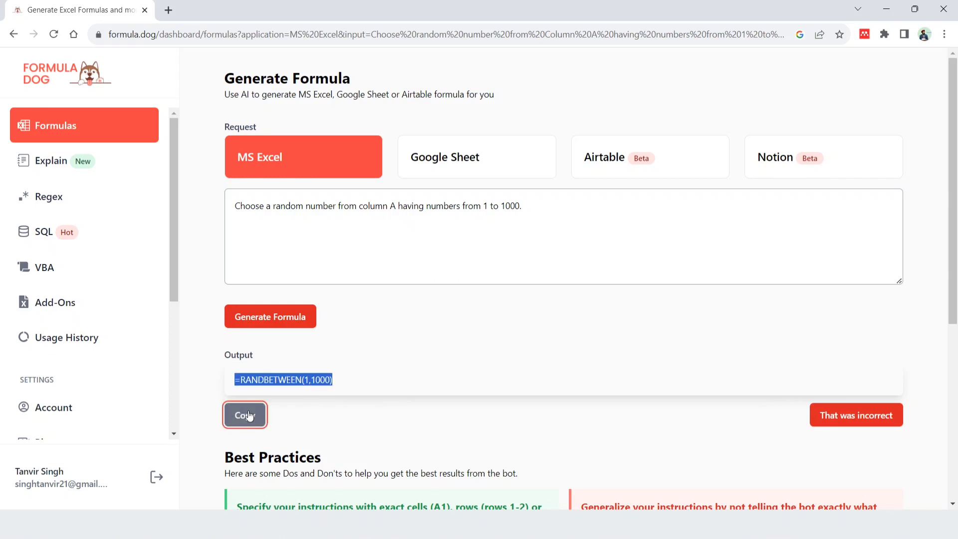
Switch back to the Excel workbook and enter the copied formula =RANDBETWEEN(1,1000) in cell D6
{"action": "key", "text": "alt+Tab"}
{"action": "left_click", "coordinate": [160, 215]}
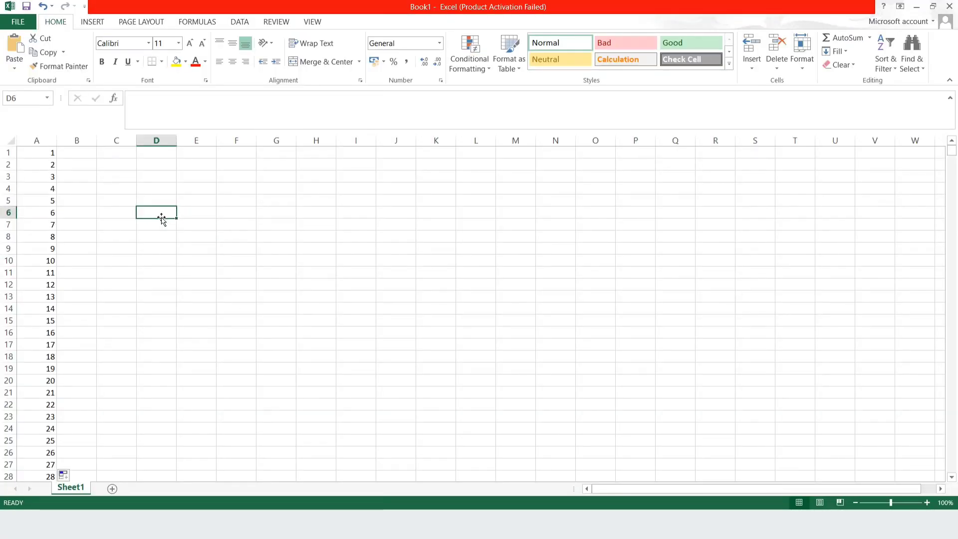
{"action": "type", "text": "="}
{"action": "key", "text": "ctrl+v"}
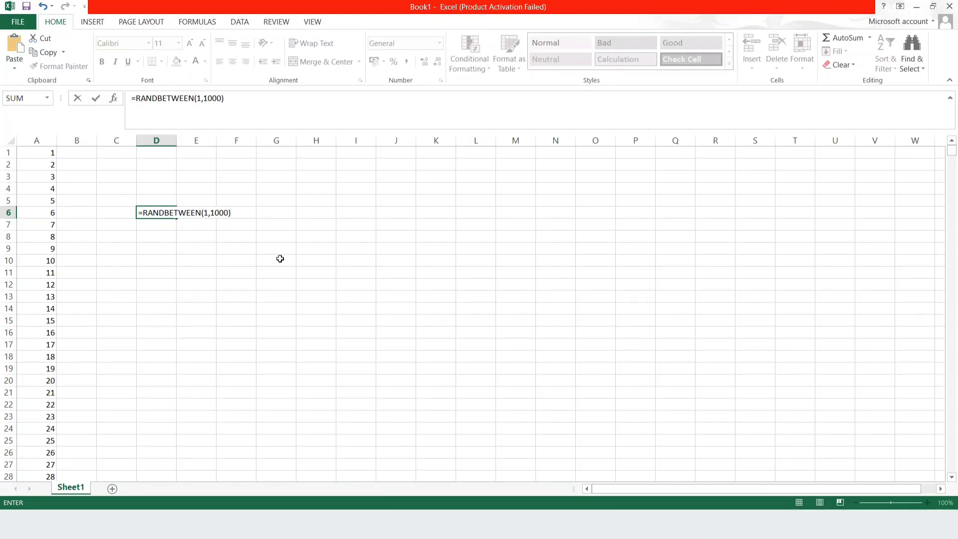
{"action": "key", "text": "Return"}
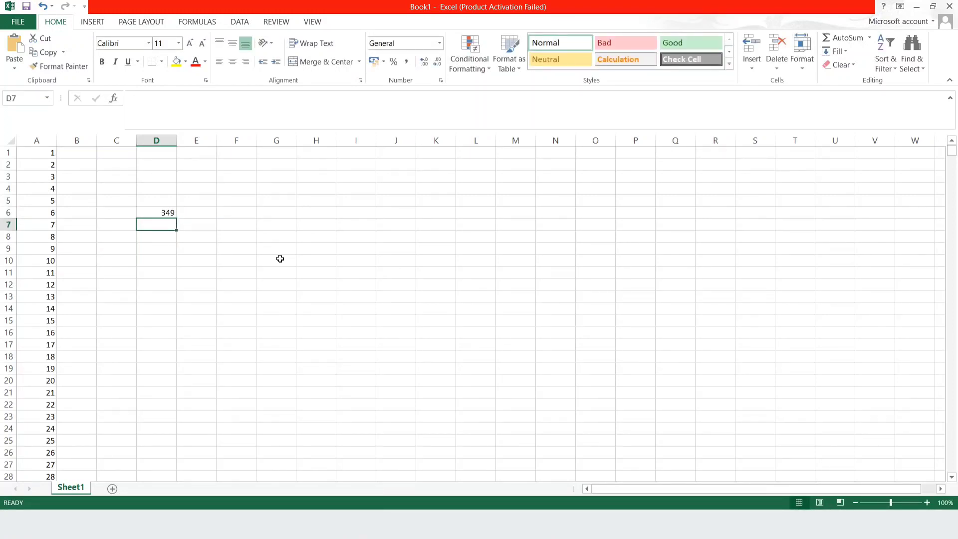
Enter the copied formula =RANDBETWEEN(1,1000) in cell D10 as well
{"action": "left_click", "coordinate": [169, 260]}
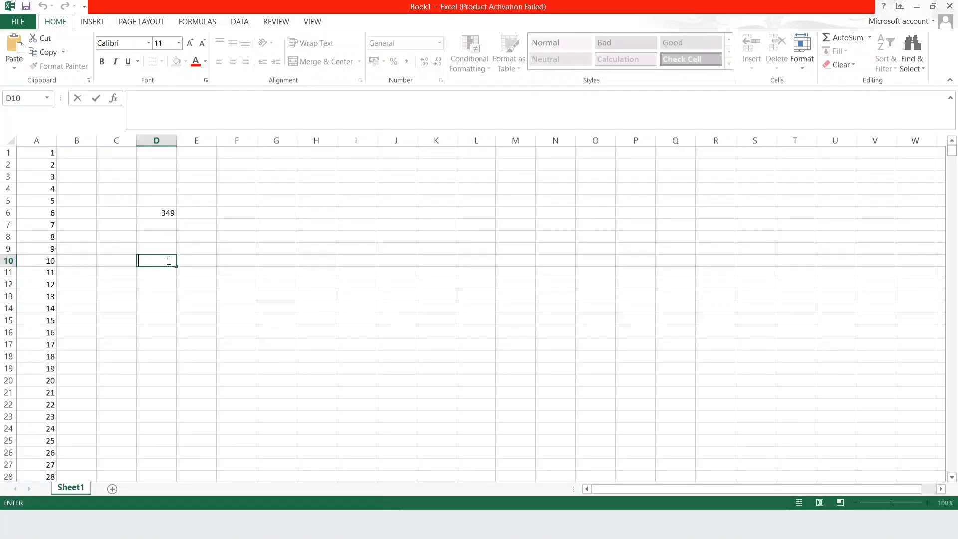
{"action": "key", "text": "ctrl+v"}
{"action": "key", "text": "Return"}
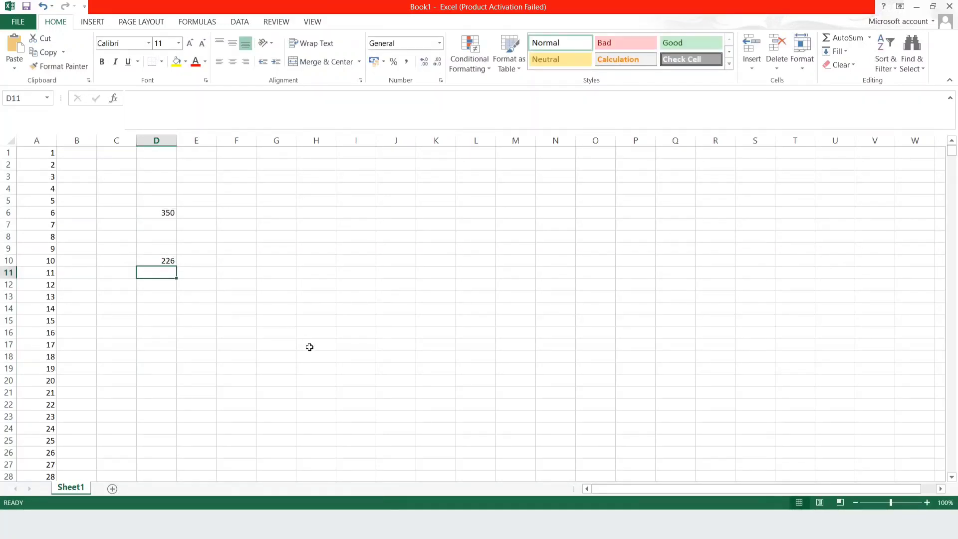
Enter the copied formula =RANDBETWEEN(1,1000) a third time, in cell D14
{"action": "key", "text": "Up"}
{"action": "key", "text": "Up"}
{"action": "key", "text": "Up"}
{"action": "key", "text": "Up"}
{"action": "key", "text": "Up"}
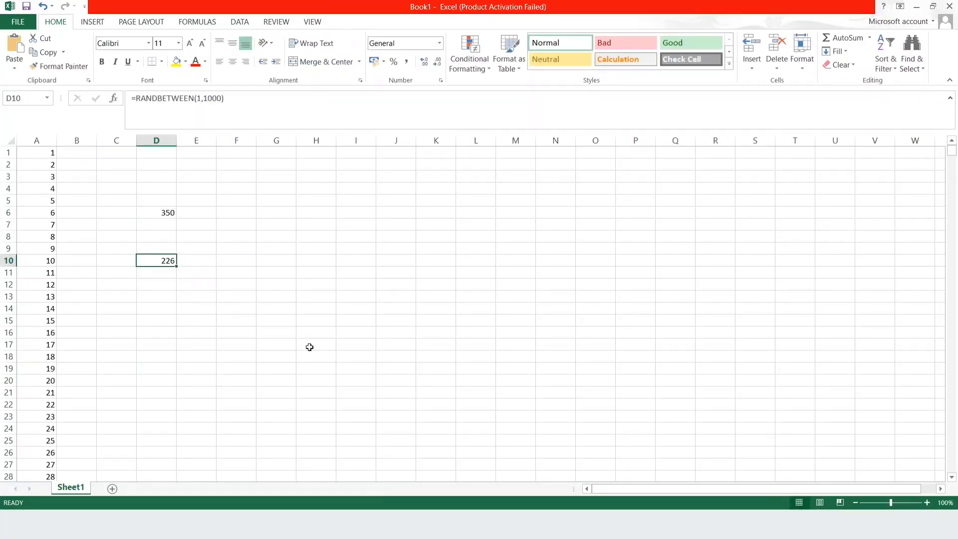
{"action": "key", "text": "Down"}
{"action": "key", "text": "Down"}
{"action": "key", "text": "Down"}
{"action": "key", "text": "Down"}
{"action": "key", "text": "Down"}
{"action": "key", "text": "Down"}
{"action": "key", "text": "Down"}
{"action": "key", "text": "Down"}
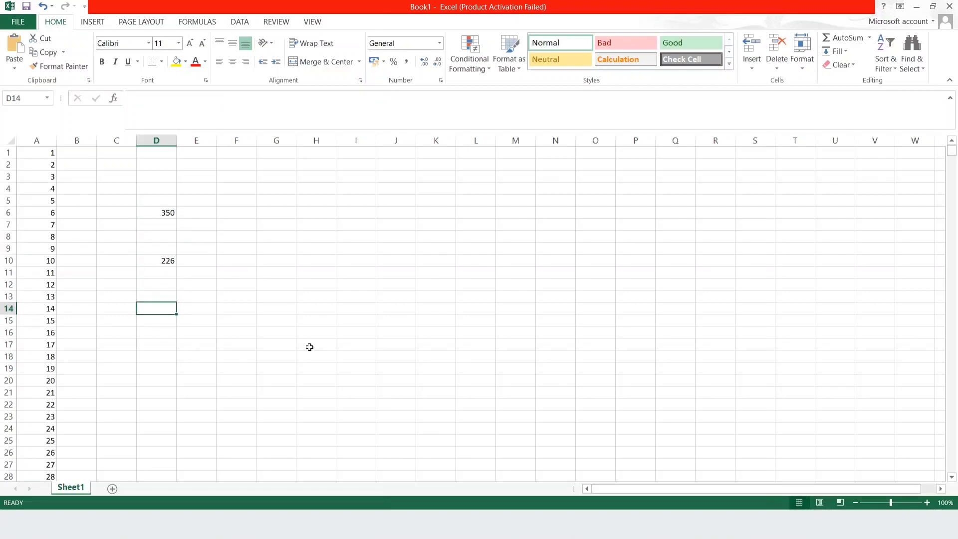
{"action": "double_click", "coordinate": [150, 308]}
{"action": "key", "text": "ctrl+v"}
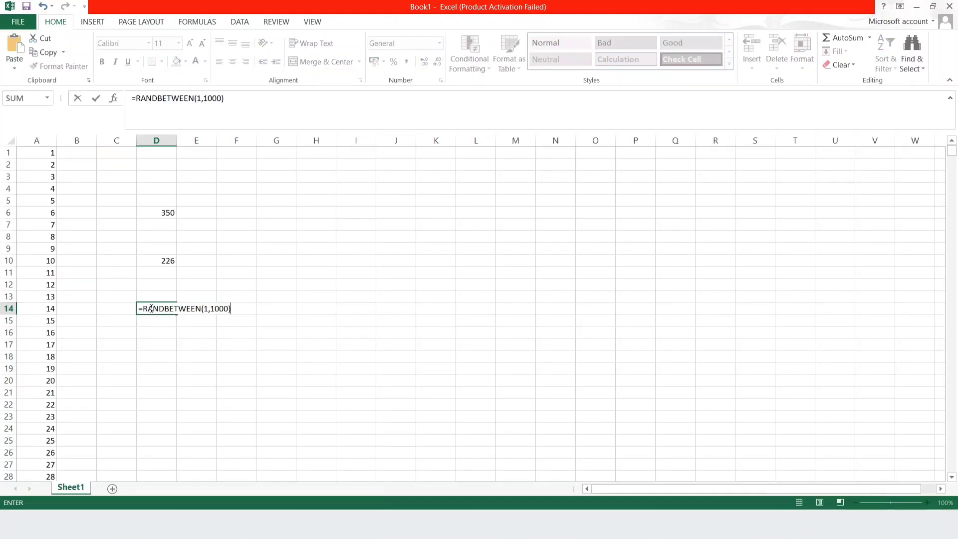
{"action": "key", "text": "Return"}
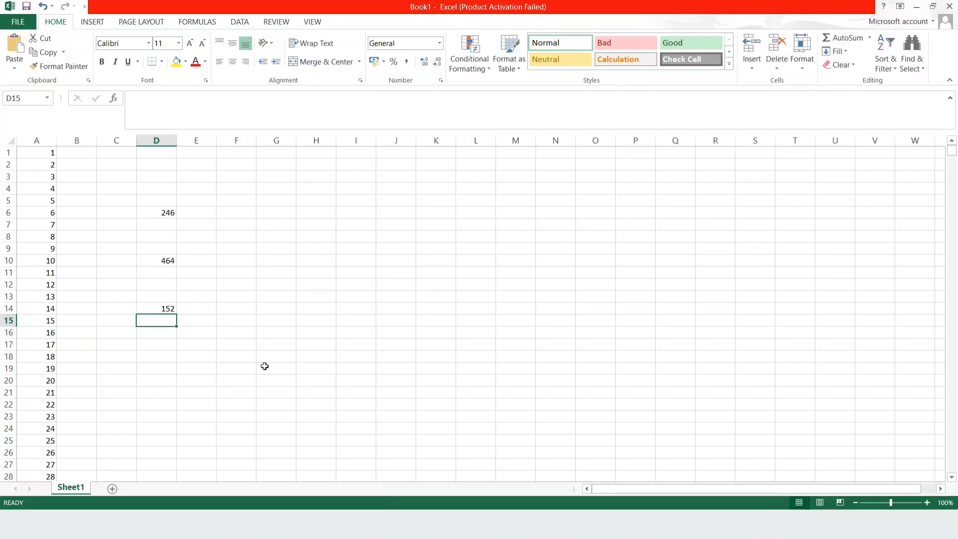
Switch back to the Formula Dog page in the browser
{"action": "key", "text": "alt+Tab"}
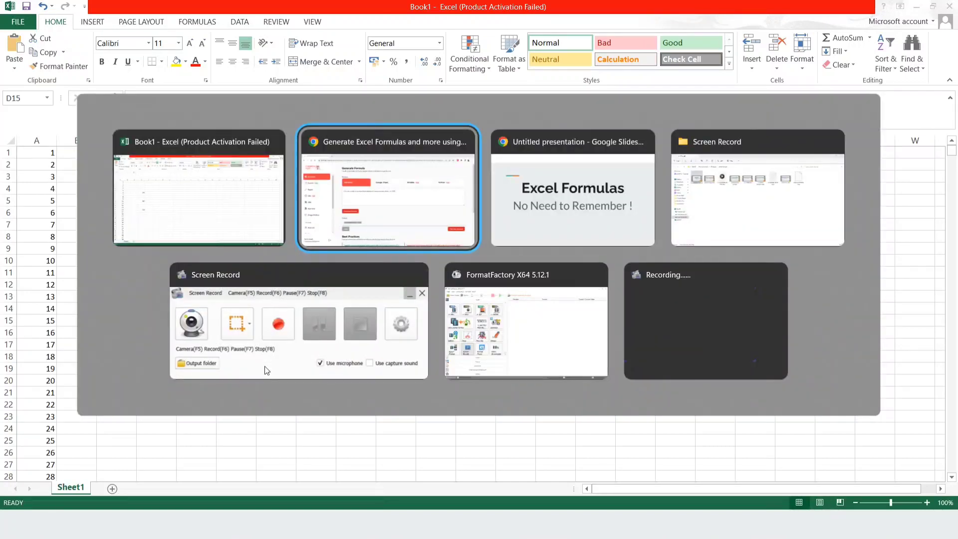